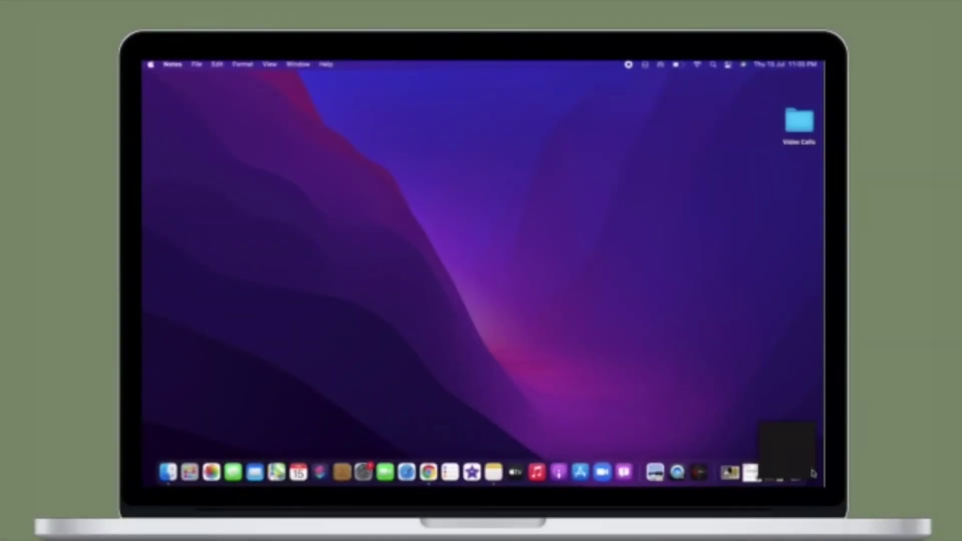
Open a new Quick Note from the hot corner and begin typing 'Quick Note is pretty handy!'.
click(783, 449)
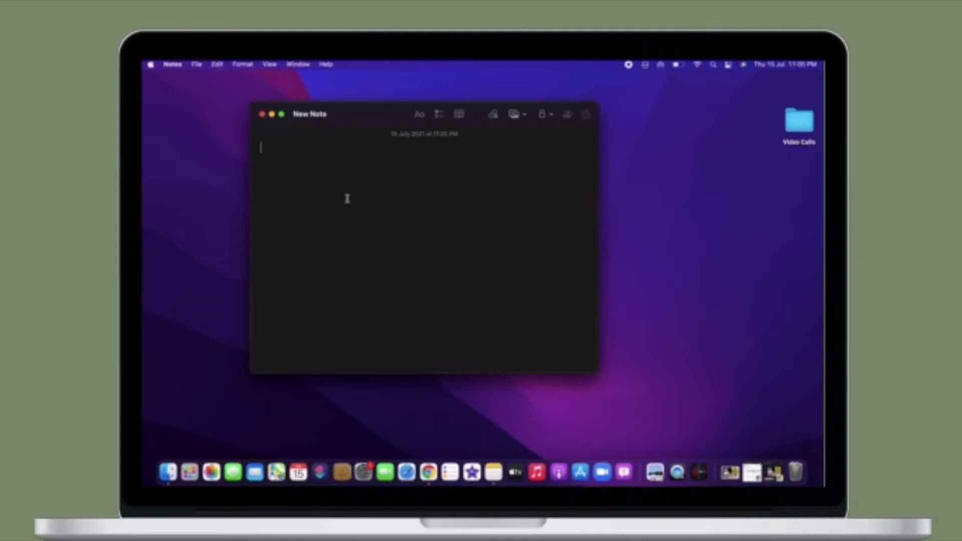
text(Q)
text(uick Note )
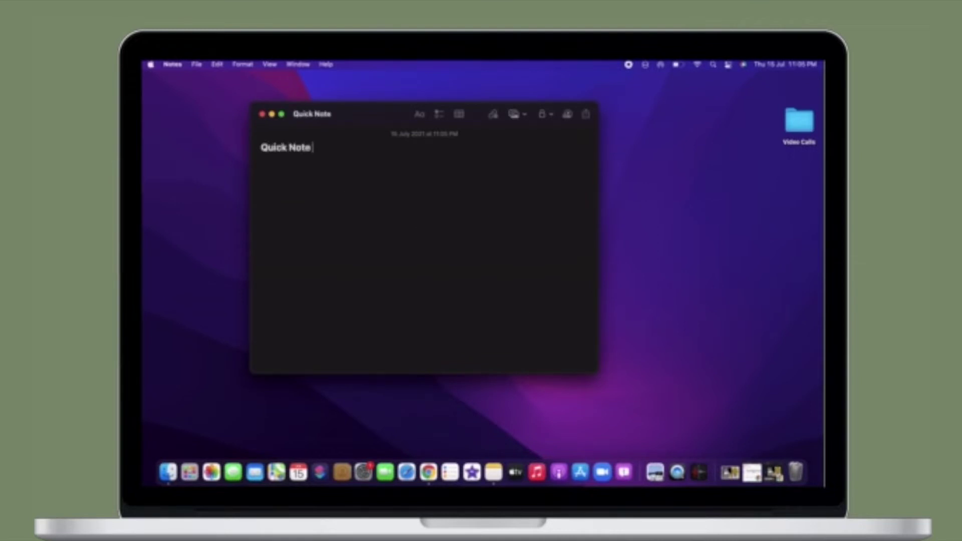
text(is h)
key(BackSpace)
text(pretty h)
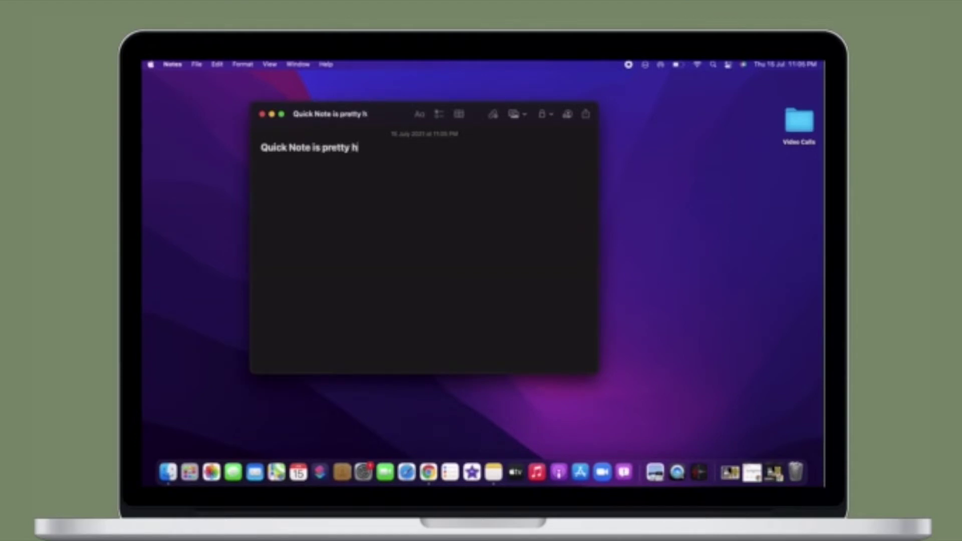
text(andy!)
Close the Quick Note, reopen it from the hot corner, and add a new line after the first line.
click(263, 115)
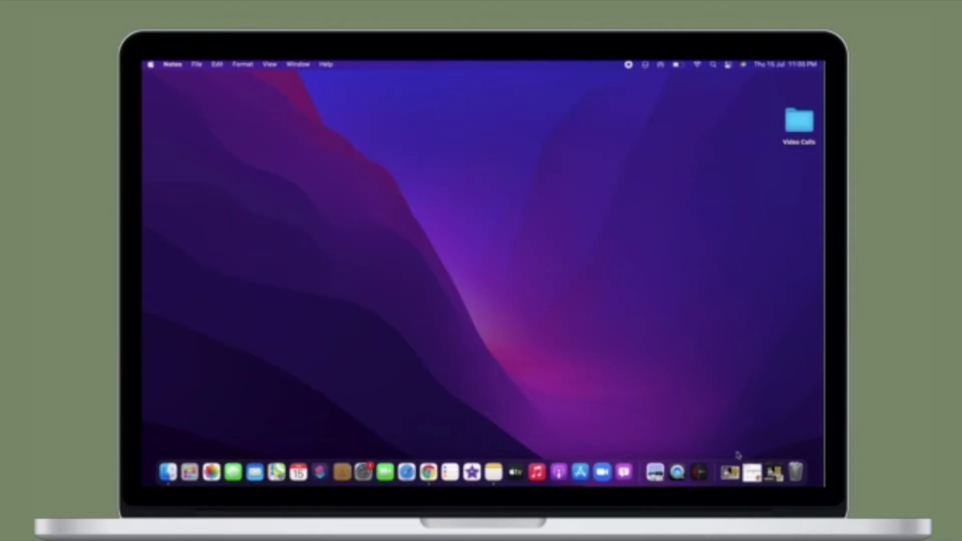
click(785, 444)
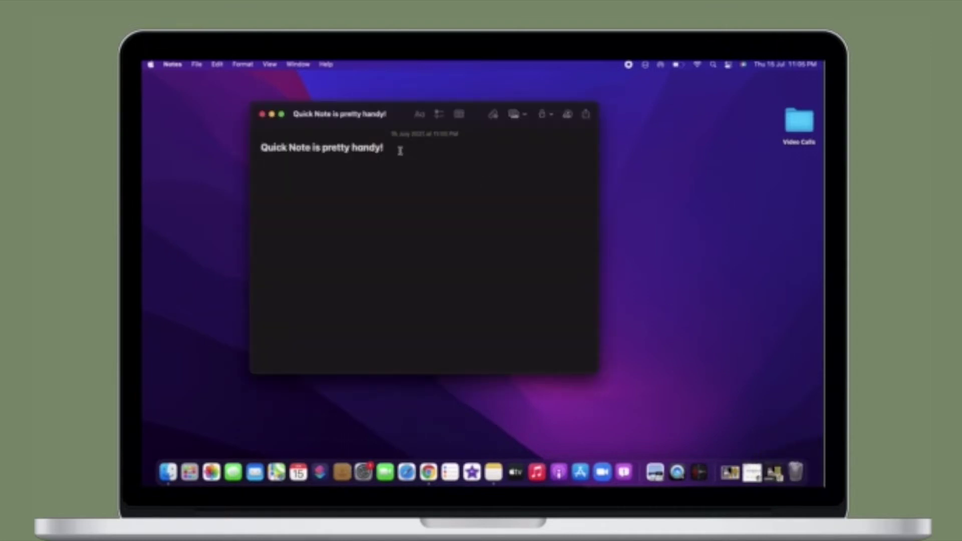
click(399, 150)
key(Return)
text(a)
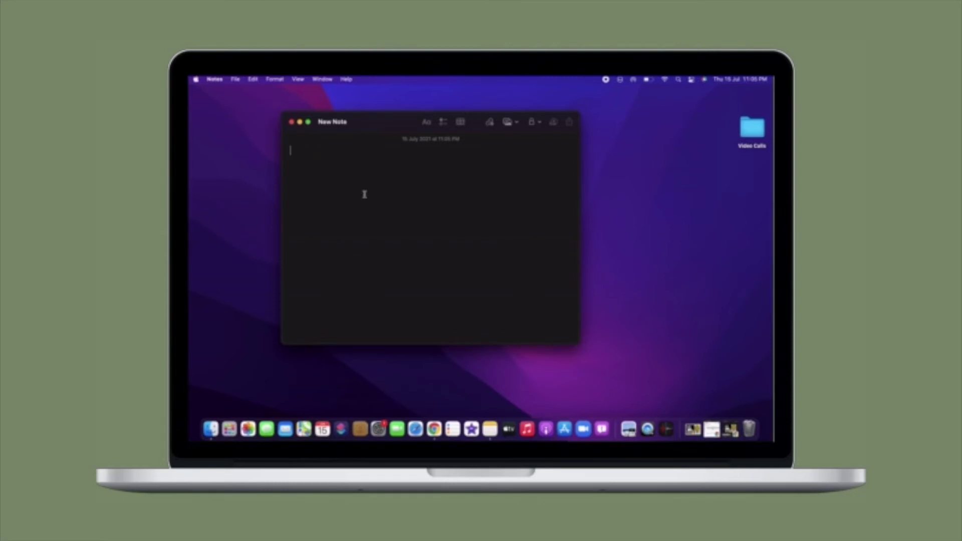
text(Qu)
text(ick Note)
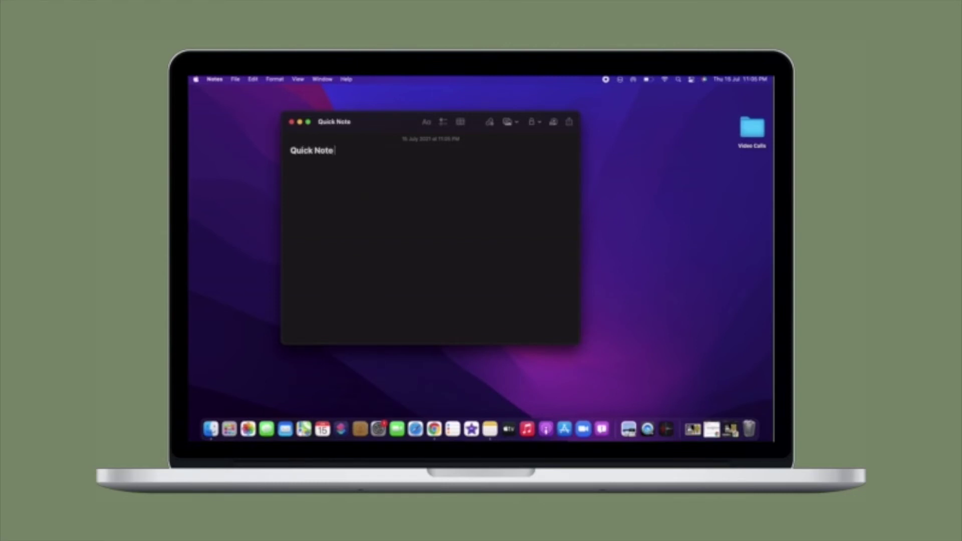
text( is h)
Type 'Quick Note is pretty handy!', fixing the trailing typo, and close the note.
key(BackSpace)
text(pretty han)
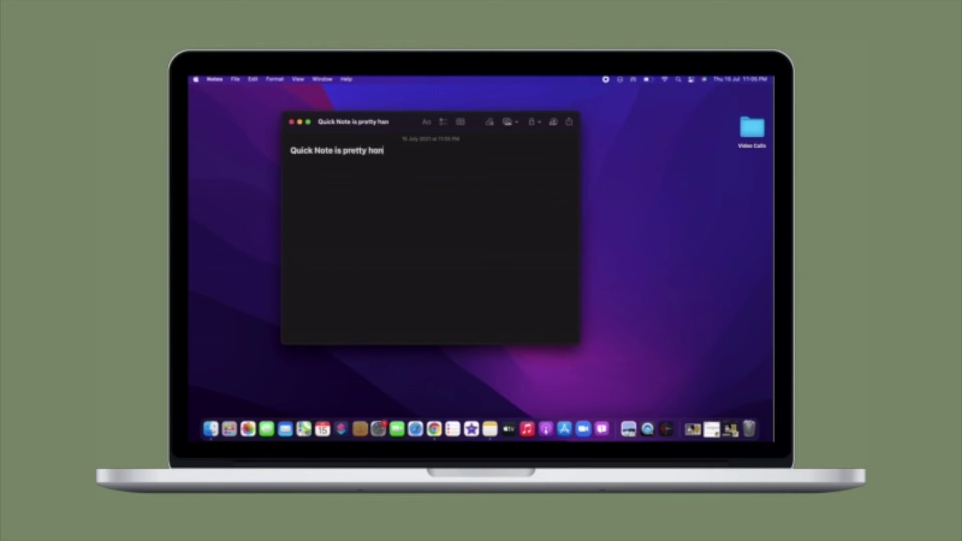
text(dy!)
click(291, 122)
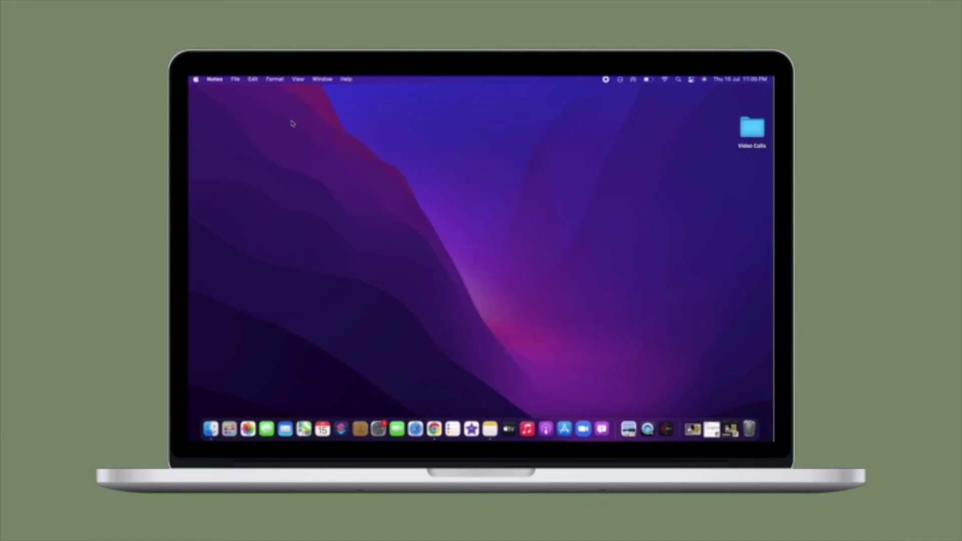
Reopen the Quick Note and start typing 'Bring up the HOT CORNERS' on a second line.
mouse_move(770, 440)
click(739, 406)
text(Quick Note is pretty handy!)
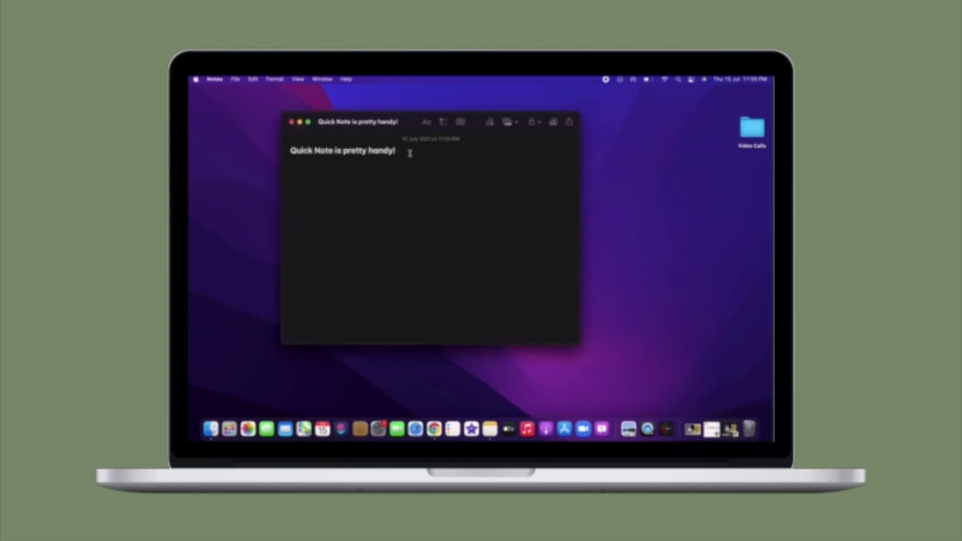
key(Return)
text(Bring up the)
text( HOT CORNERS)
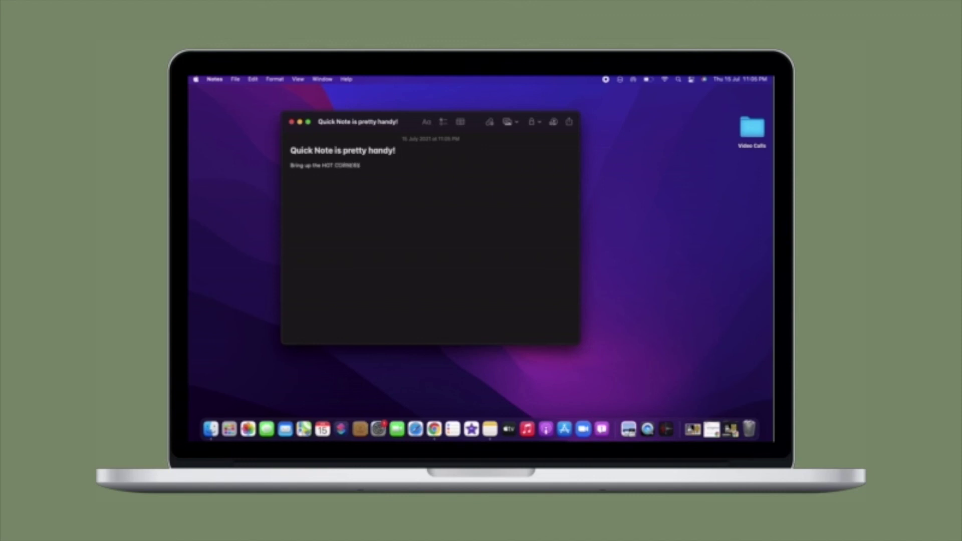